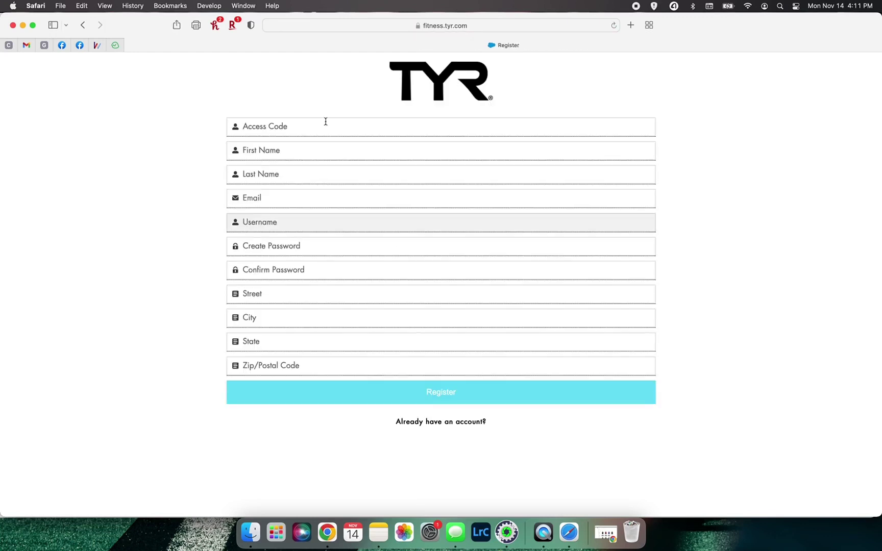
pyautogui.click(314, 126)
pyautogui.write('CFROUND10')
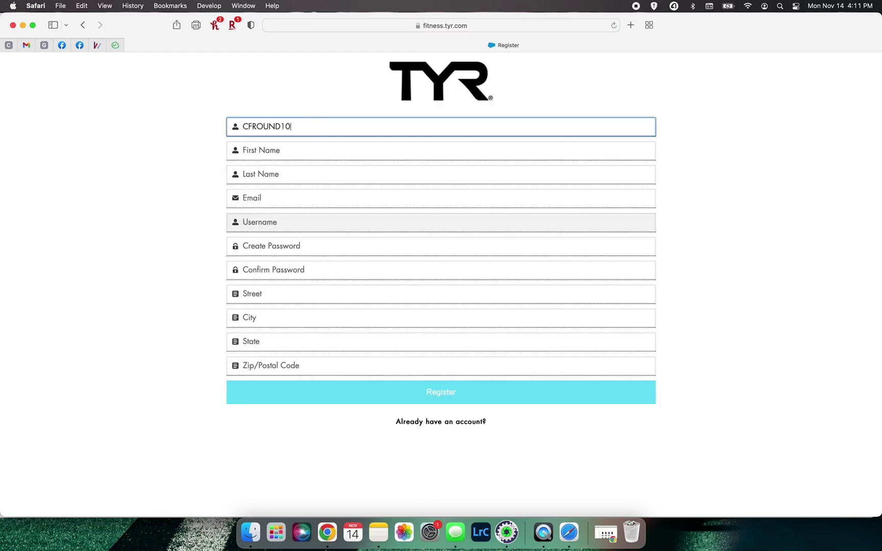
pyautogui.press('Tab')
pyautogui.write('SAM')
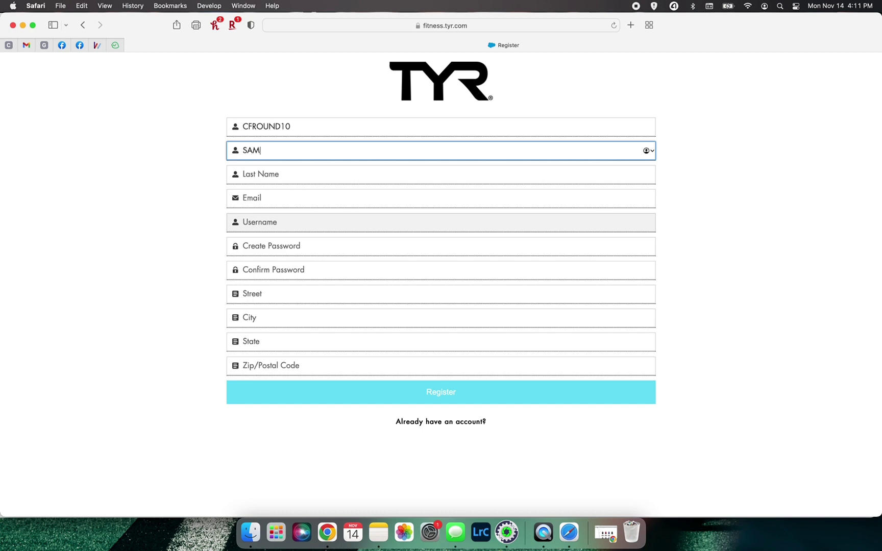
pyautogui.press('Tab')
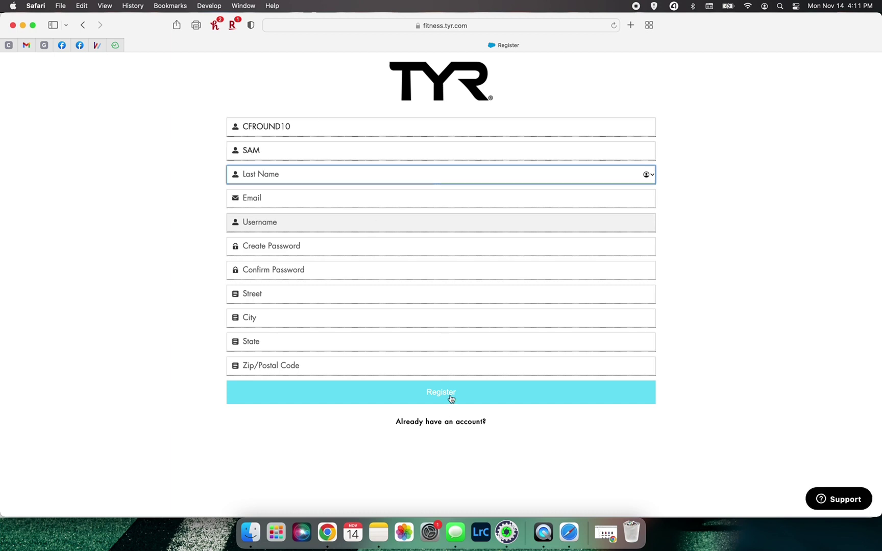
# Step: Browse to page two of the custom products and open the TYR Ultrasoft Tech Hoodie ($53.99)
pyautogui.click(605, 533)
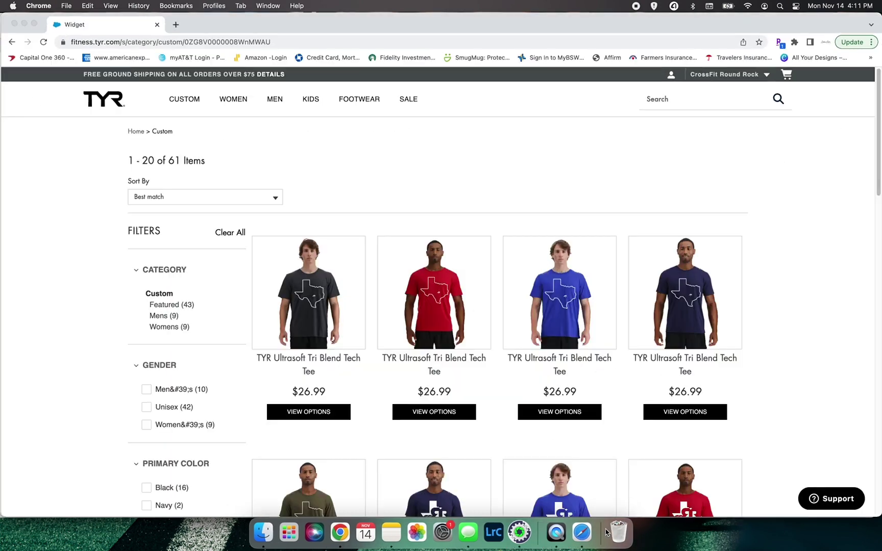
pyautogui.scroll(-5, 572, 410)
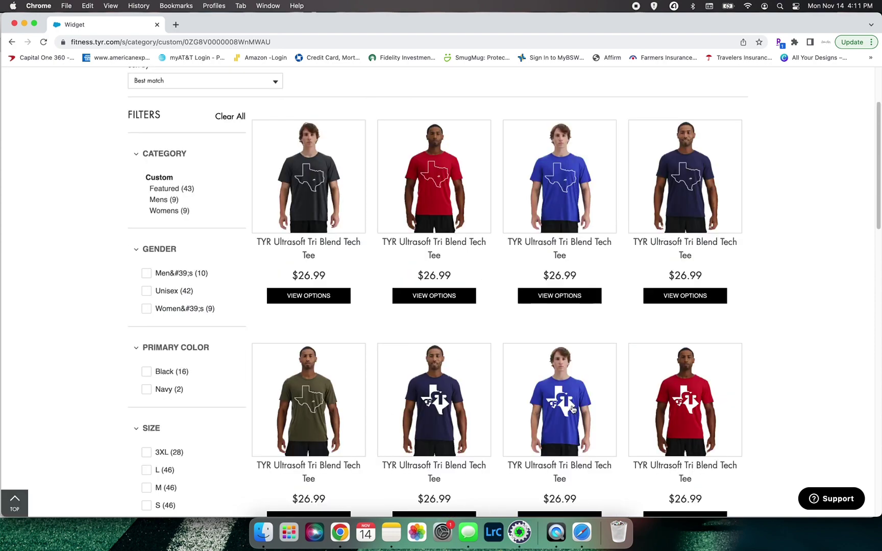
pyautogui.scroll(-5, 572, 411)
pyautogui.scroll(-5, 572, 410)
pyautogui.scroll(-5, 571, 410)
pyautogui.scroll(-5, 572, 410)
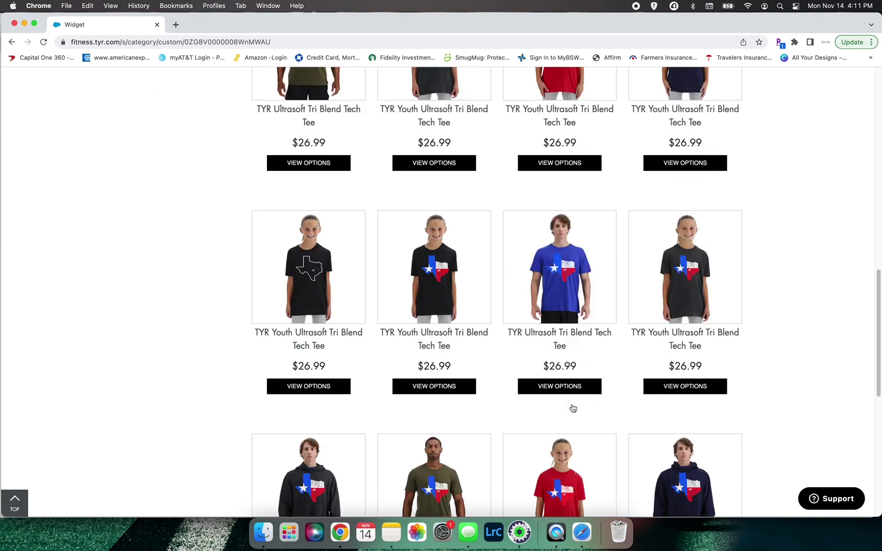
pyautogui.scroll(-5, 571, 411)
pyautogui.scroll(-1, 572, 407)
pyautogui.click(545, 502)
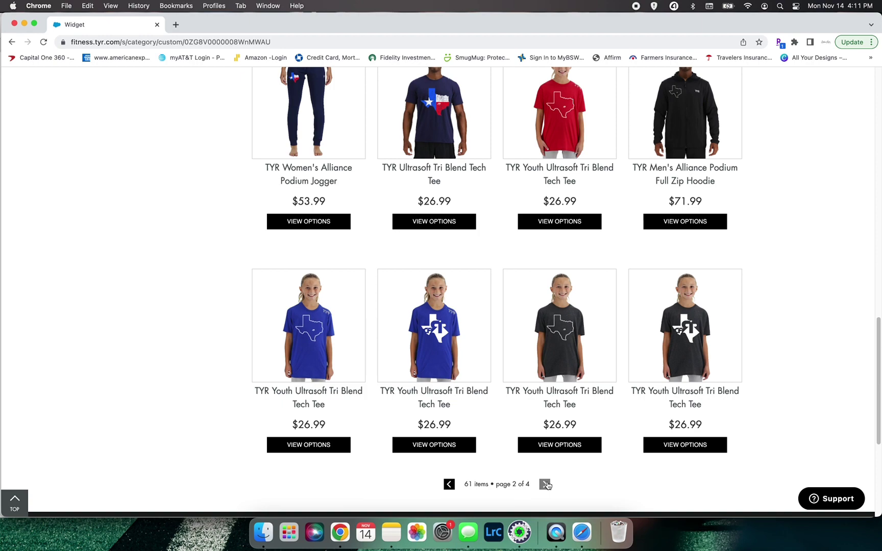
pyautogui.scroll(5, 548, 484)
pyautogui.scroll(3, 548, 483)
pyautogui.scroll(2, 547, 484)
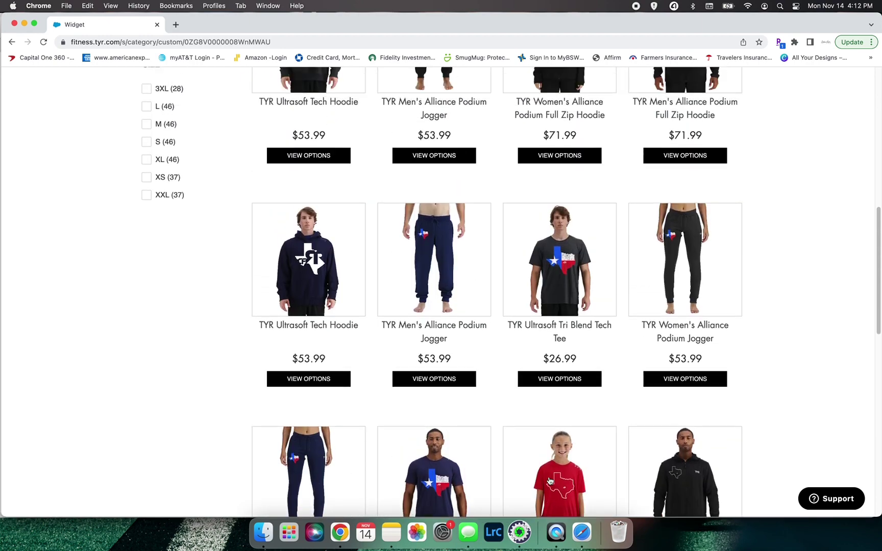
pyautogui.scroll(2, 548, 484)
pyautogui.scroll(5, 549, 479)
pyautogui.scroll(5, 549, 479)
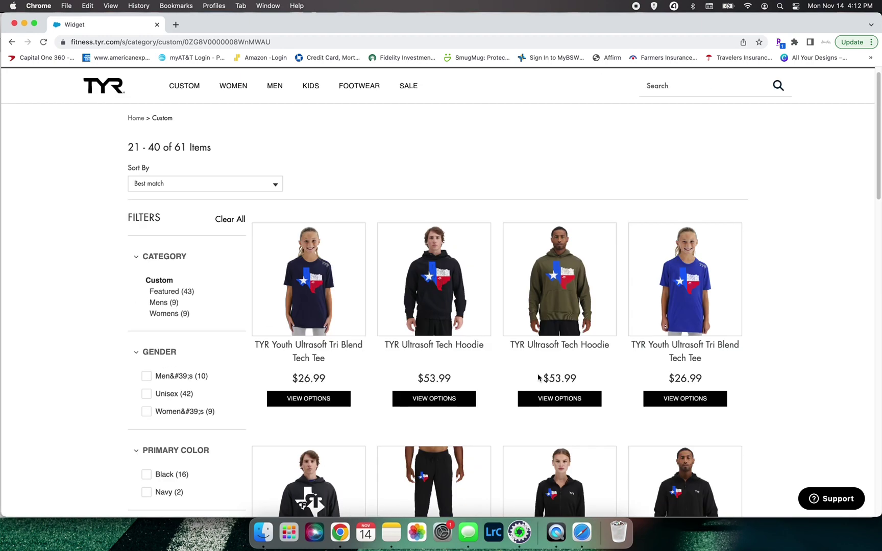
pyautogui.click(463, 322)
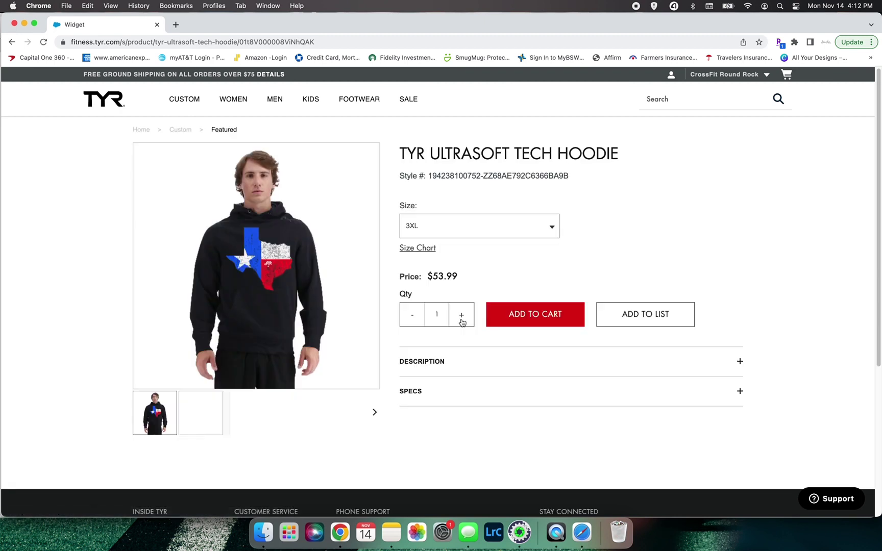
# Step: Add a size M Ultrasoft Tech Hoodie to the cart and view the $53.99 cart
pyautogui.click(479, 226)
pyautogui.click(441, 290)
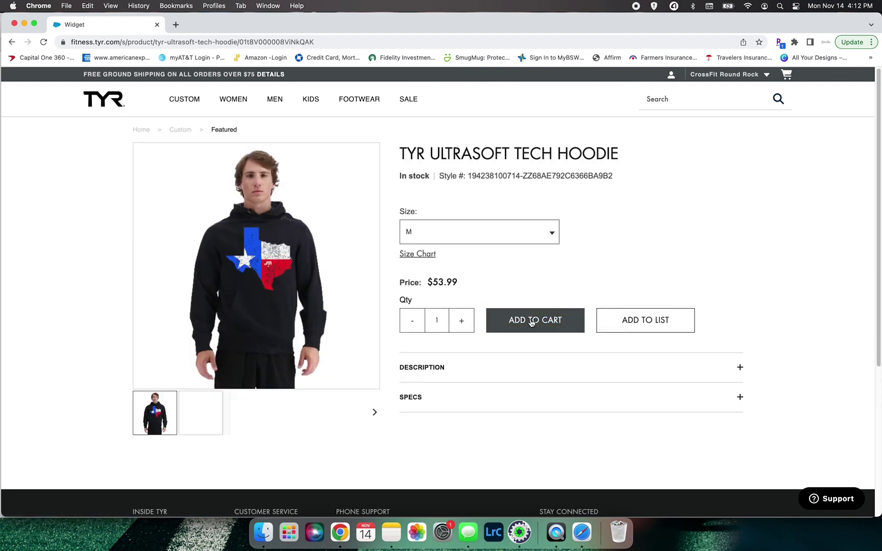
pyautogui.click(531, 321)
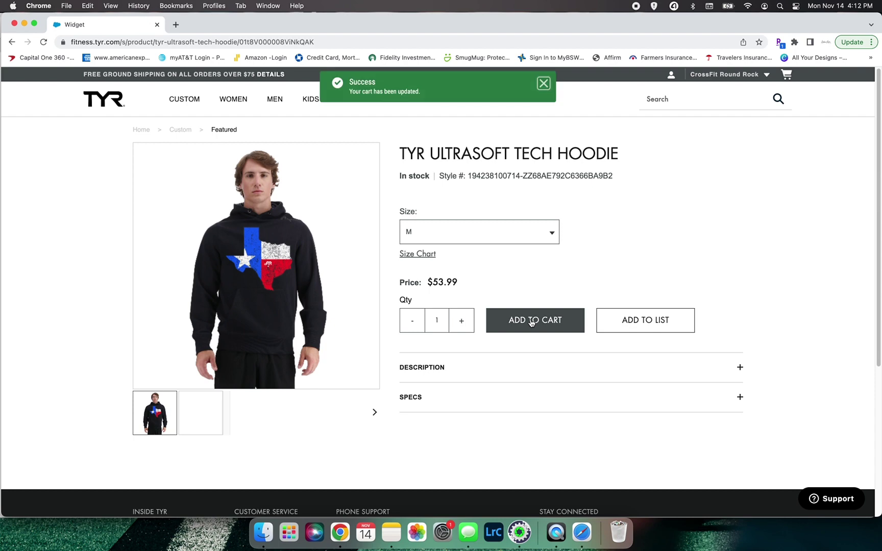
pyautogui.click(786, 75)
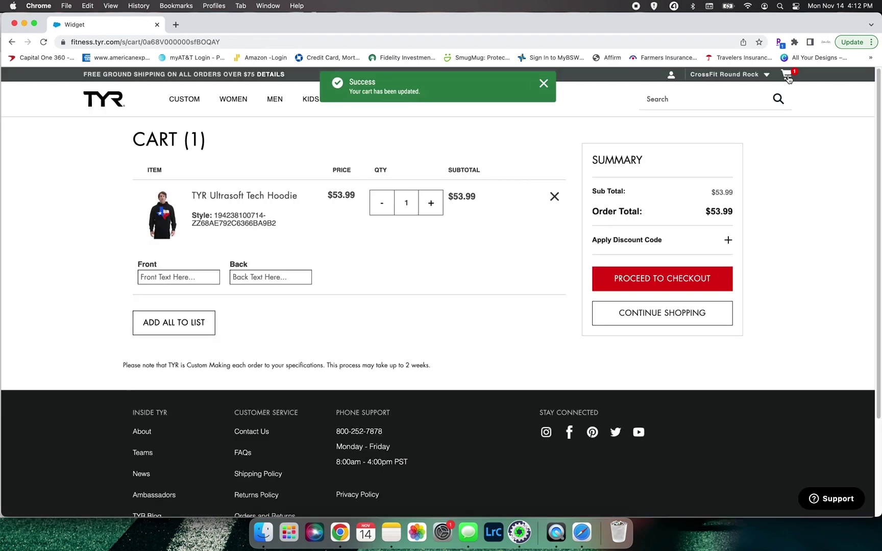
# Step: Give the hoodie back text COACH, proceed to checkout, then open the Tri Blend Tech Tee
pyautogui.click(279, 278)
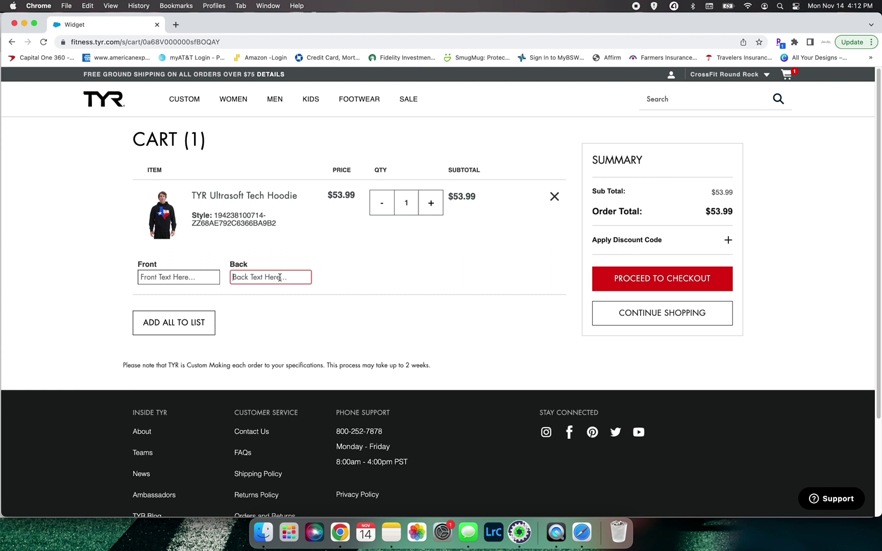
pyautogui.write('COACH')
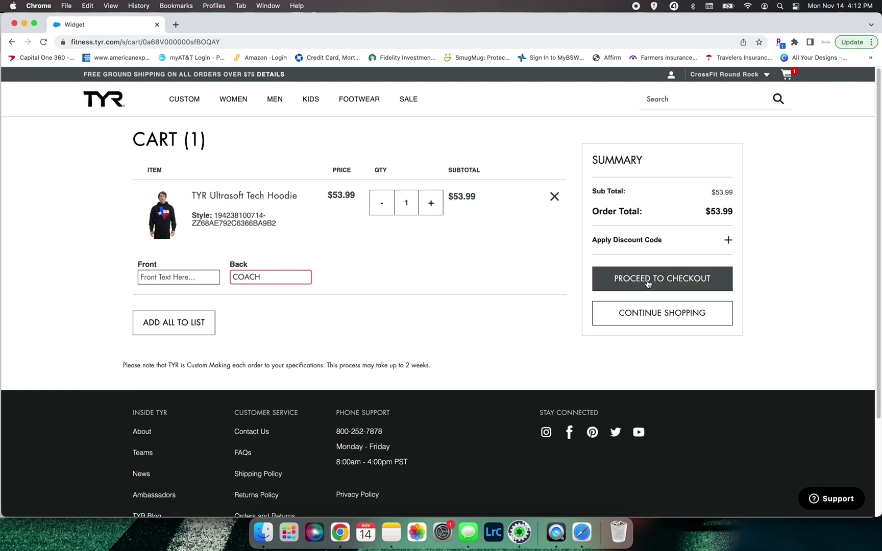
pyautogui.click(648, 278)
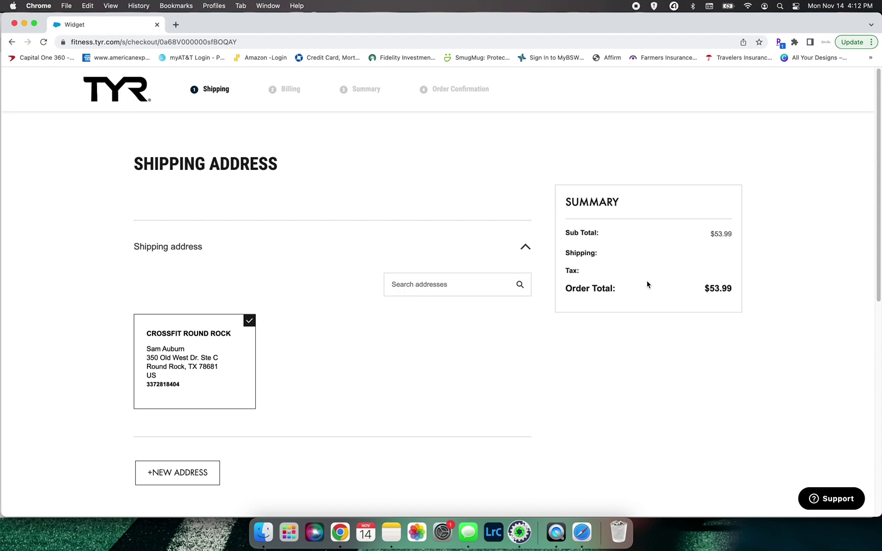
pyautogui.click(330, 322)
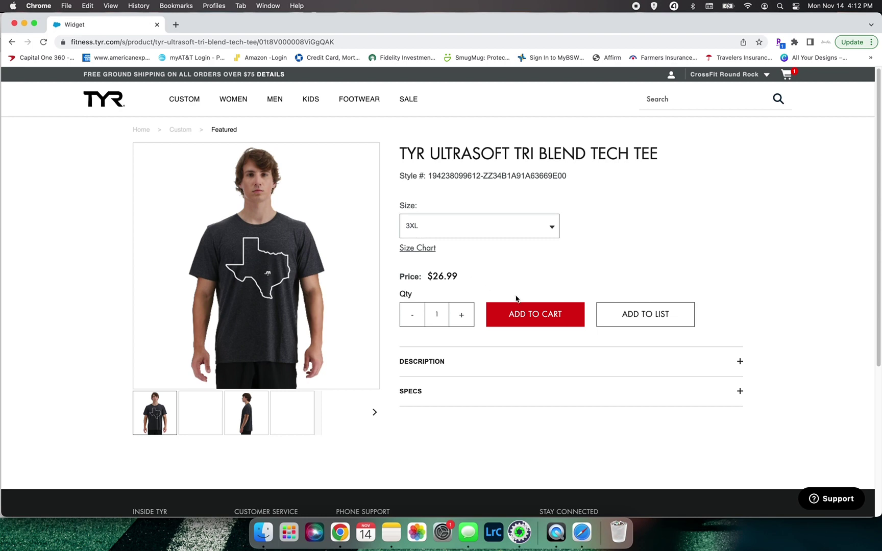
# Step: Add the 3XL Tri Blend Tech Tee to the cart after dismissing an error and reselecting 3XL
pyautogui.click(525, 313)
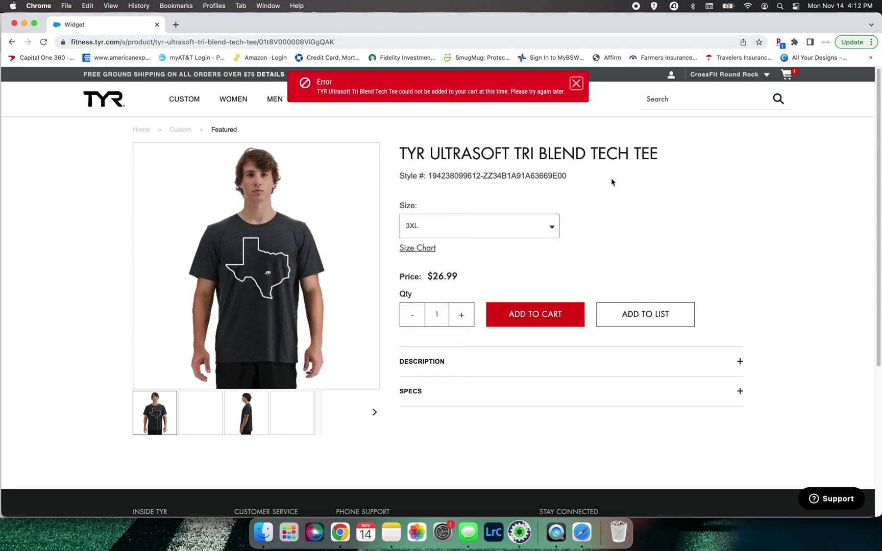
pyautogui.click(576, 85)
pyautogui.click(517, 229)
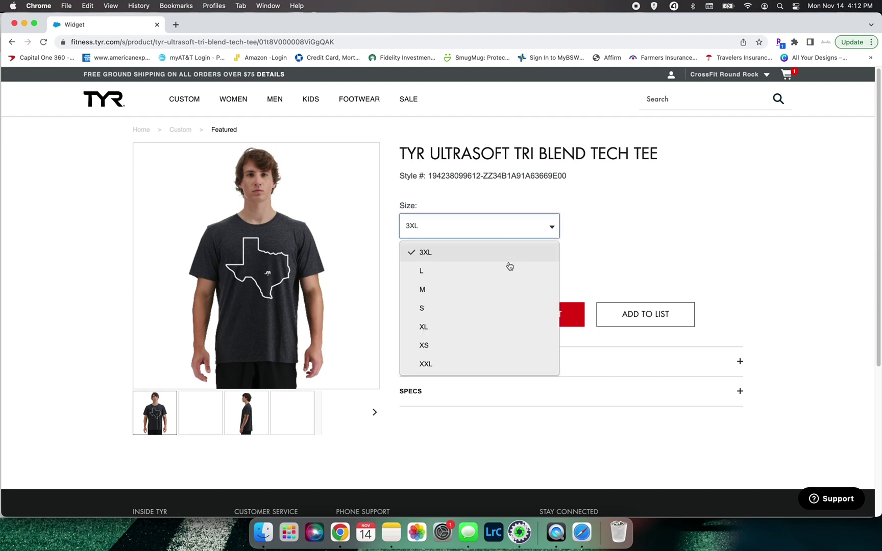
pyautogui.click(508, 269)
pyautogui.click(514, 240)
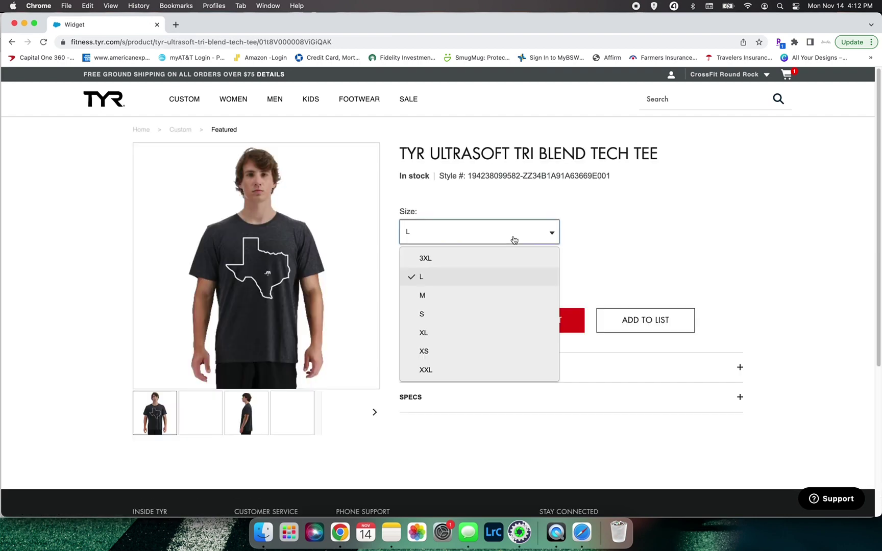
pyautogui.click(505, 265)
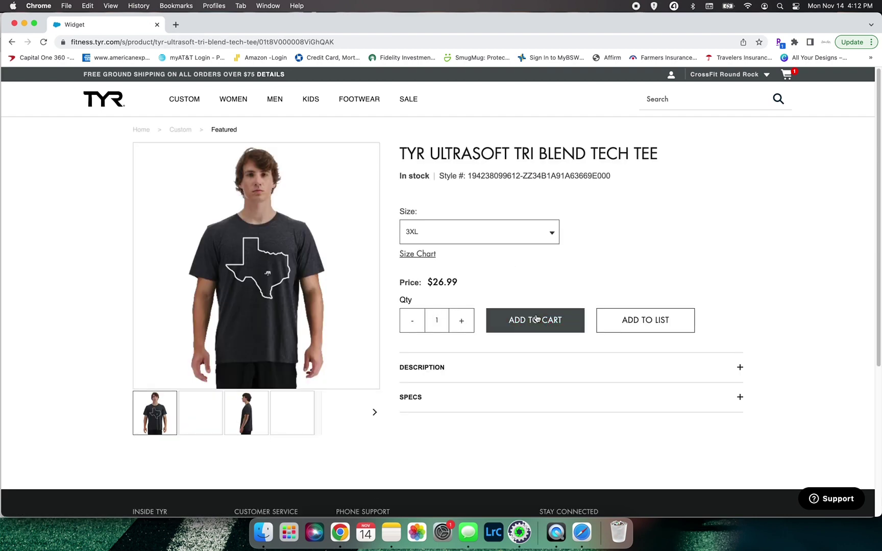
pyautogui.click(537, 320)
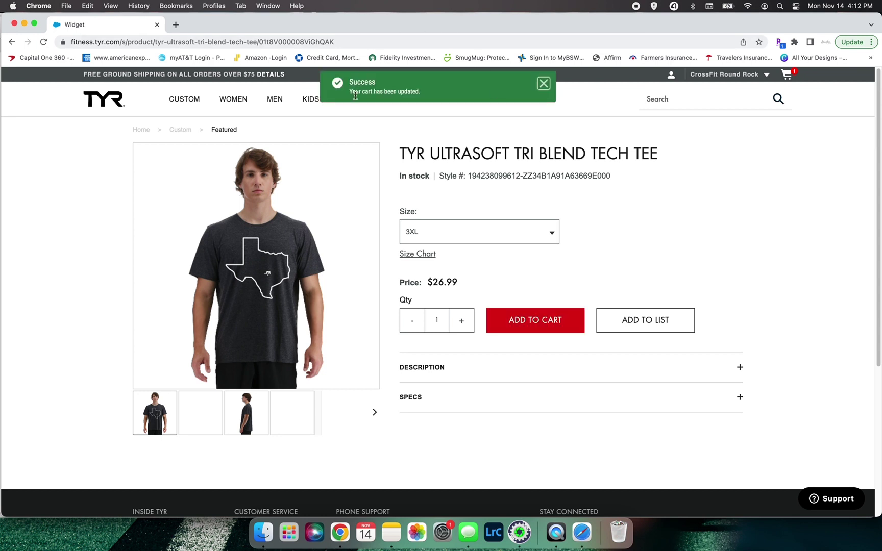